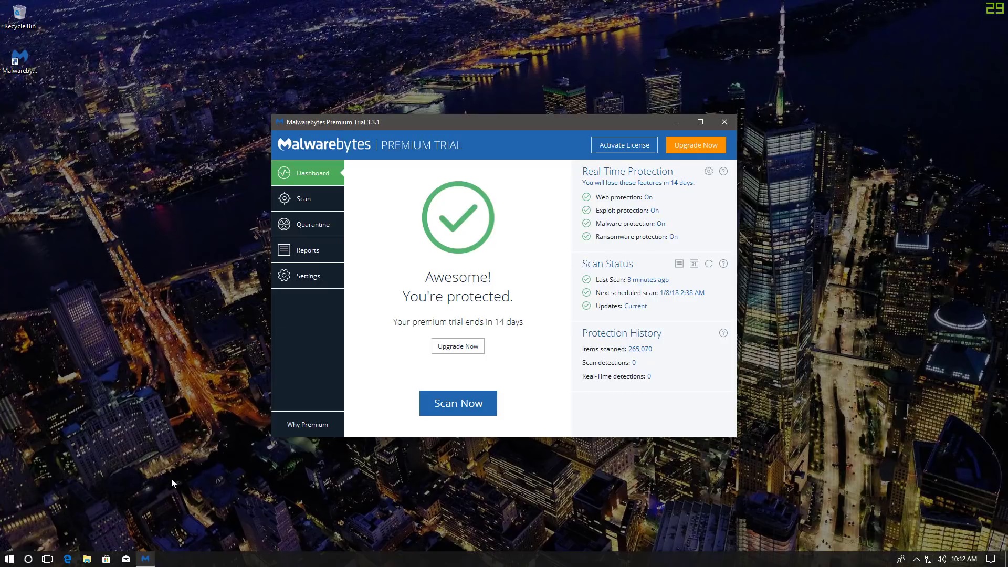
Copy the 932-file Samples folder from Lab (\\vboxsrv) (E:) onto the desktop.
{"action": "left_click", "coordinate": [87, 558]}
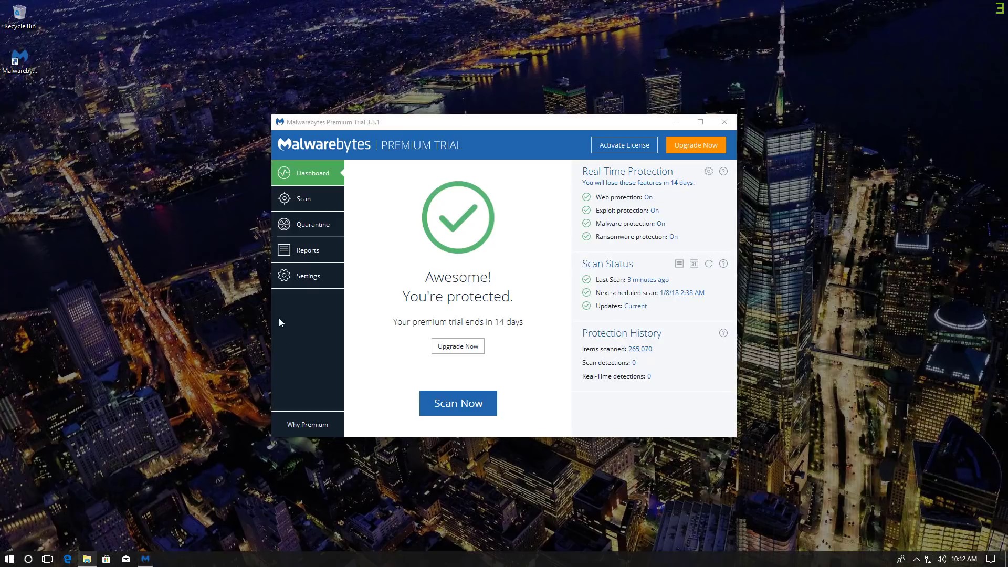
{"action": "left_click", "coordinate": [255, 264]}
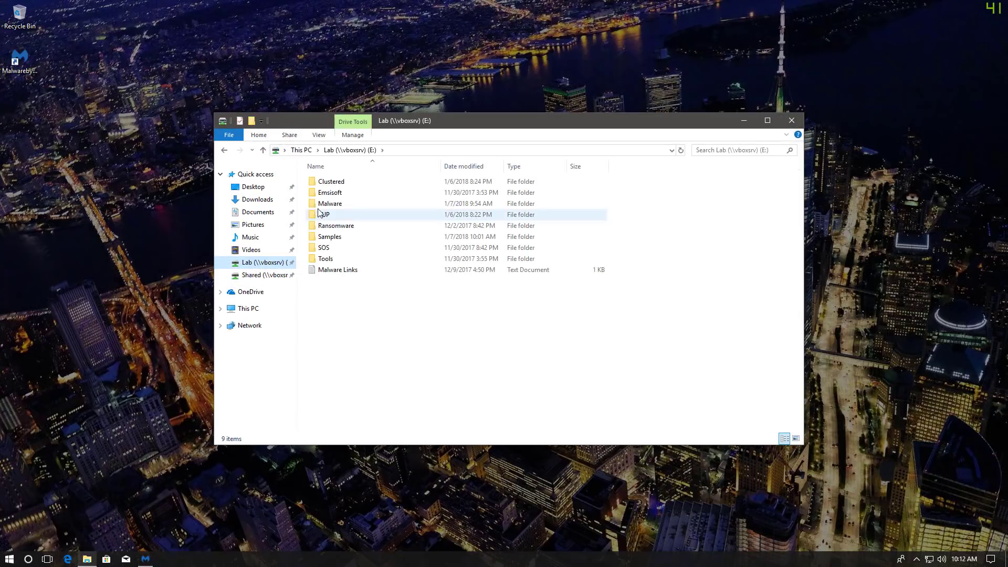
{"action": "double_click", "coordinate": [329, 237]}
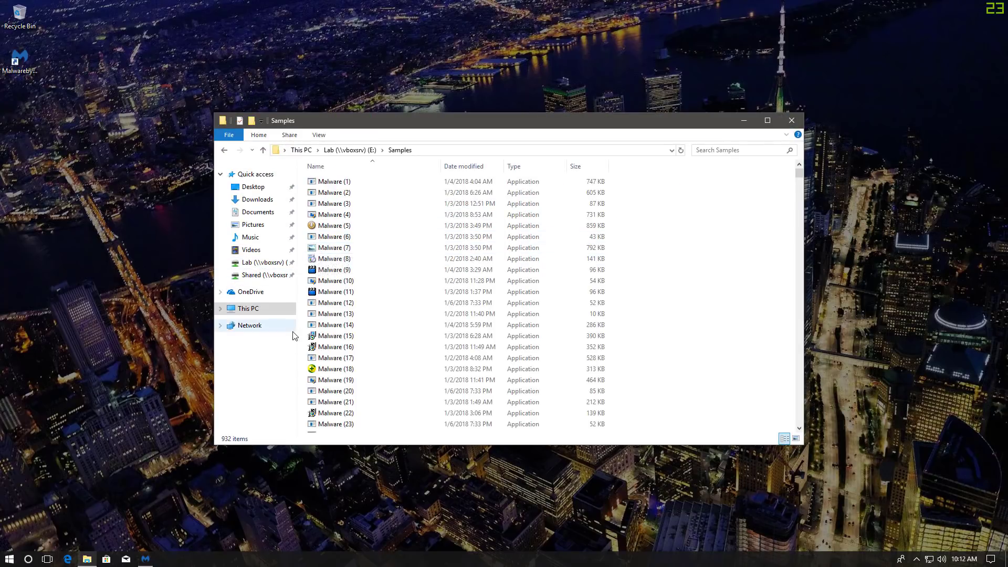
{"action": "key", "text": "BackSpace"}
{"action": "left_click_drag", "start_coordinate": [362, 118], "coordinate": [574, 197]}
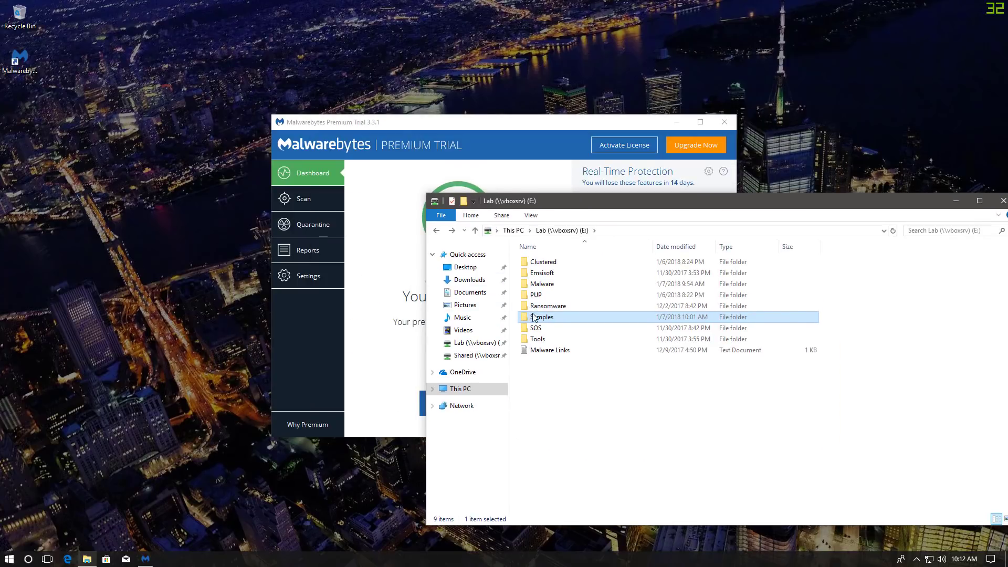
{"action": "left_click_drag", "start_coordinate": [535, 318], "coordinate": [28, 135]}
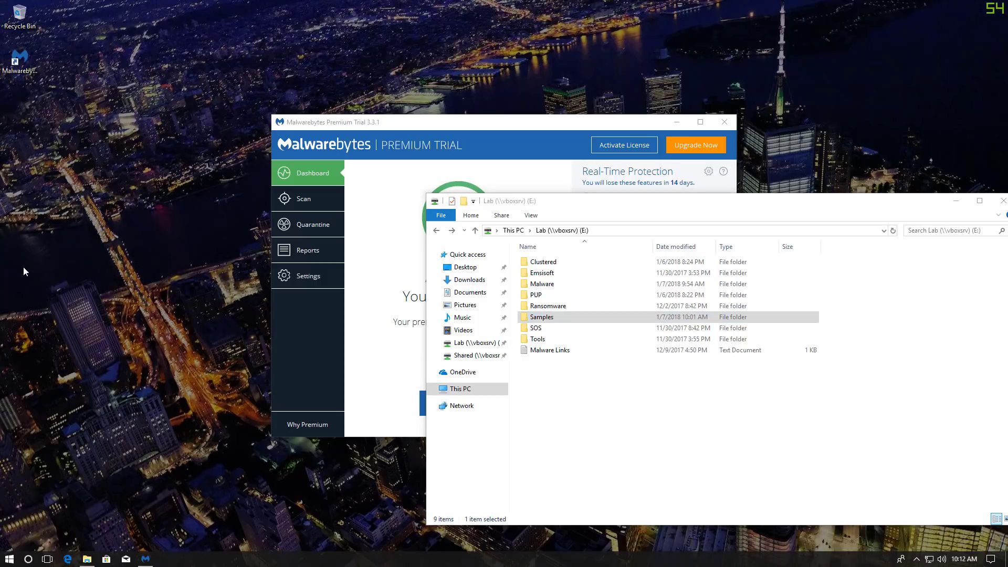
{"action": "left_click", "coordinate": [87, 559]}
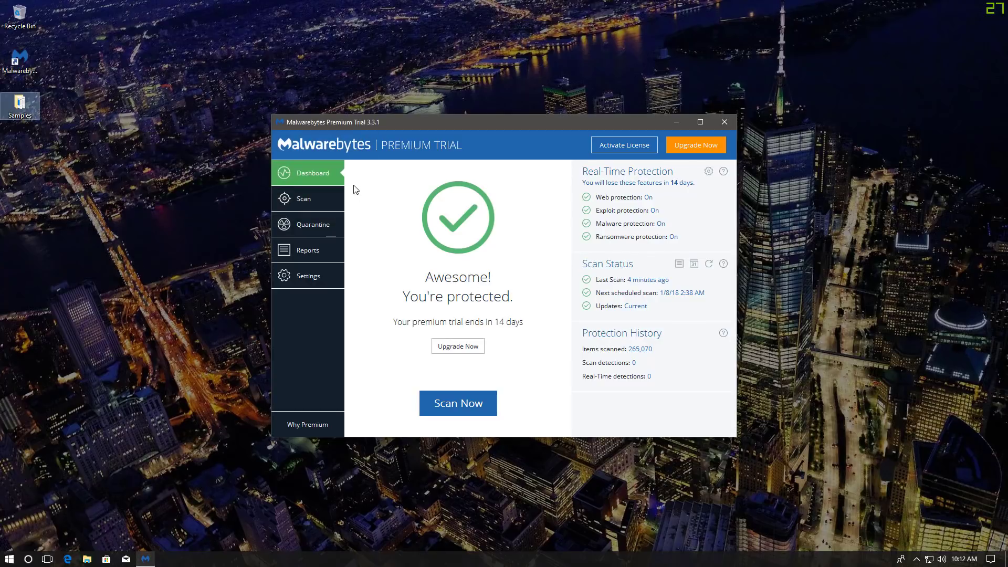
Scan the desktop Samples folder with Malwarebytes, which finds 510 threats.
{"action": "right_click", "coordinate": [22, 112]}
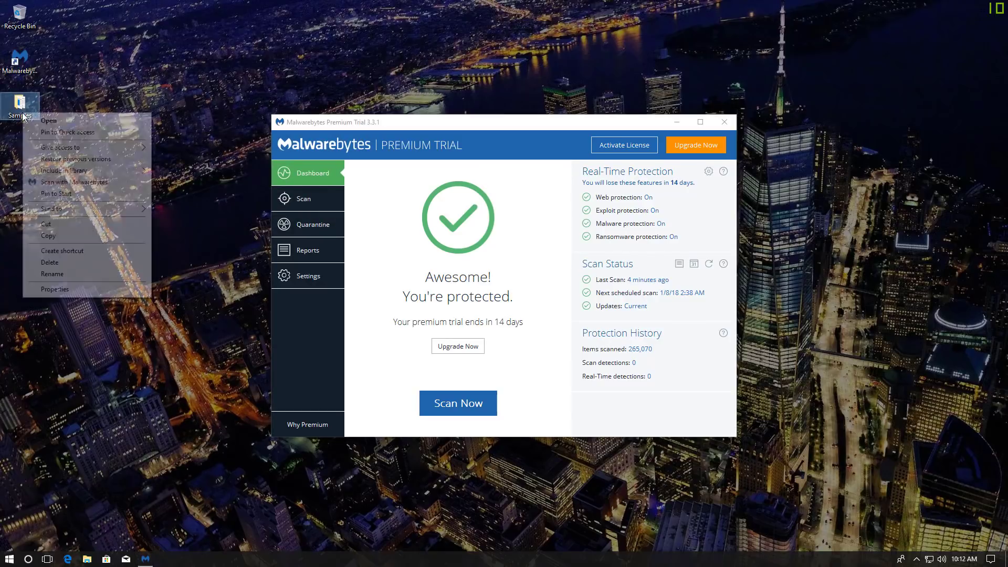
{"action": "left_click", "coordinate": [30, 179]}
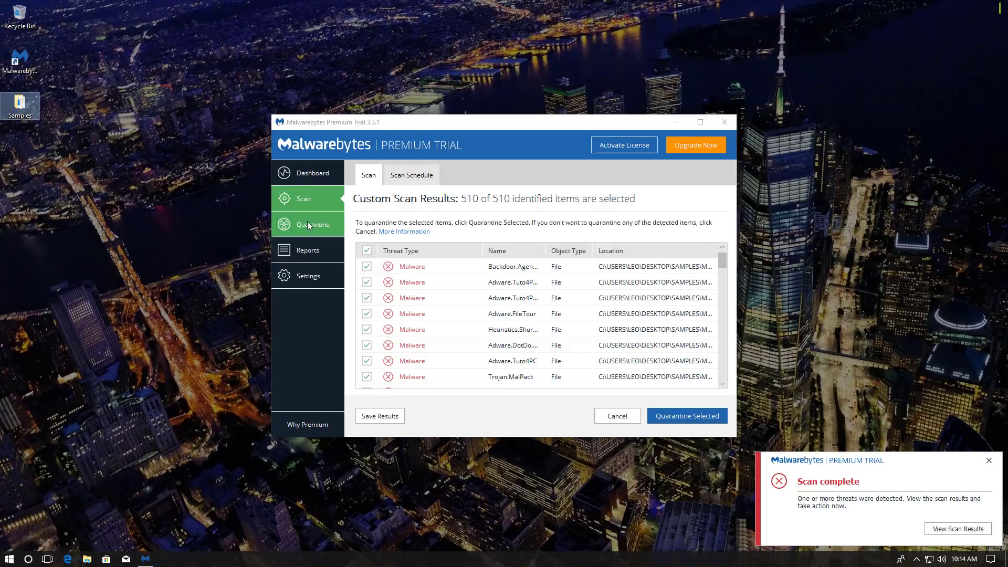
Quarantine all 510 selected threats from the Custom Scan Results.
{"action": "scroll", "coordinate": [403, 257], "scroll_direction": "down", "scroll_amount": 2}
{"action": "scroll", "coordinate": [402, 258], "scroll_direction": "down", "scroll_amount": 1}
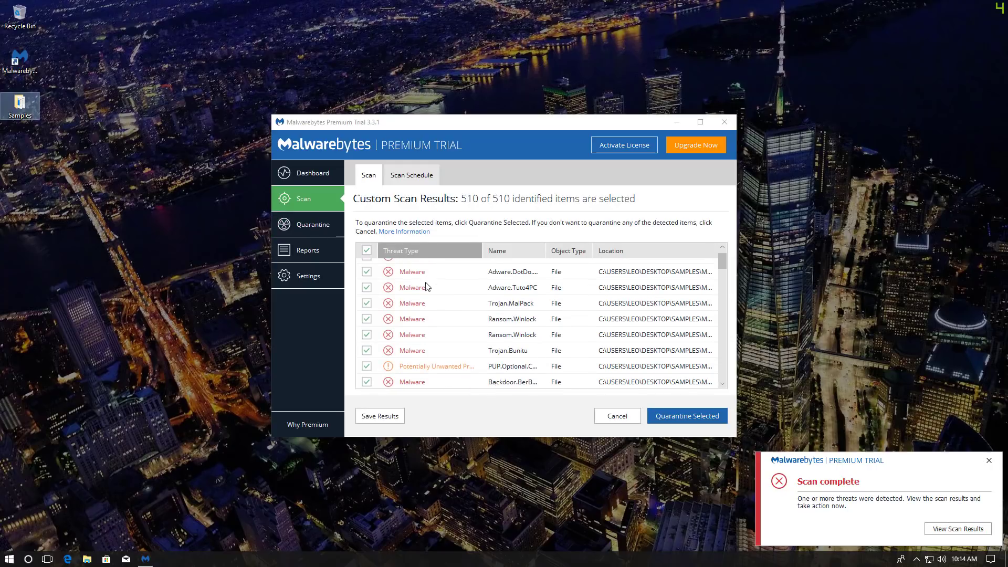
{"action": "left_click", "coordinate": [656, 416]}
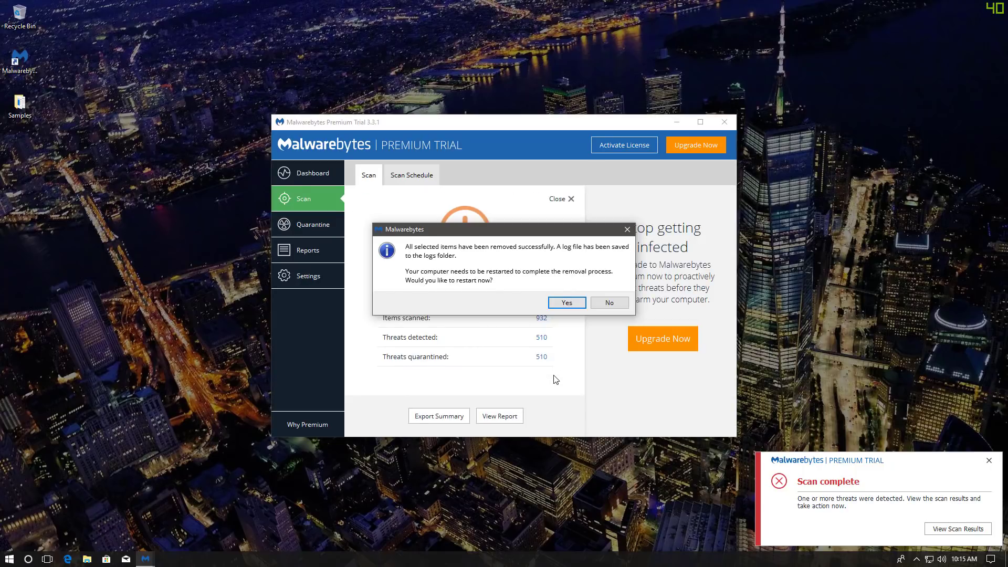
Restart, then compare the desktop Samples folder's 427 items with the original 932 on Lab (E:).
{"action": "left_click", "coordinate": [562, 306]}
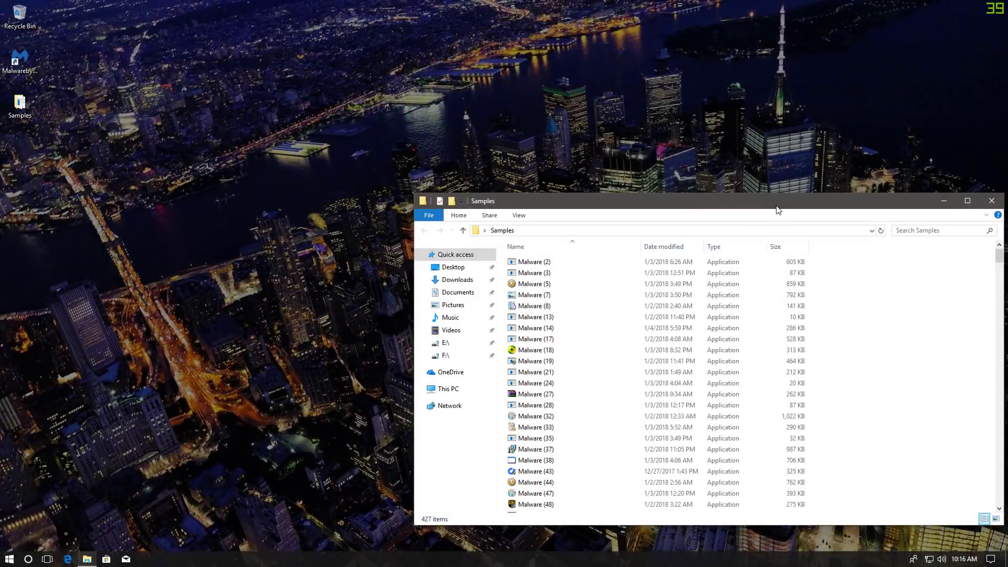
{"action": "left_click_drag", "start_coordinate": [777, 210], "coordinate": [607, 150]}
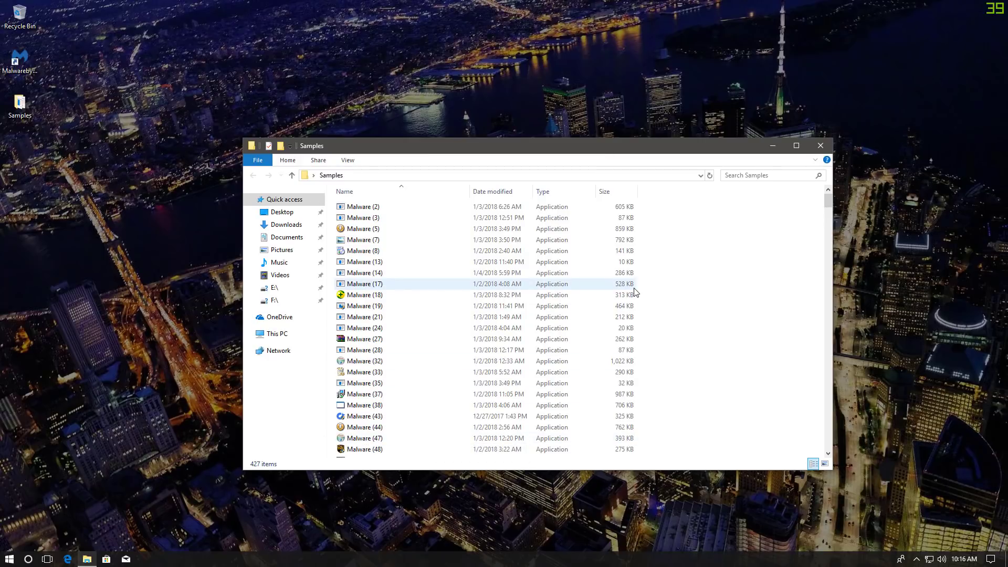
{"action": "right_click", "coordinate": [87, 559]}
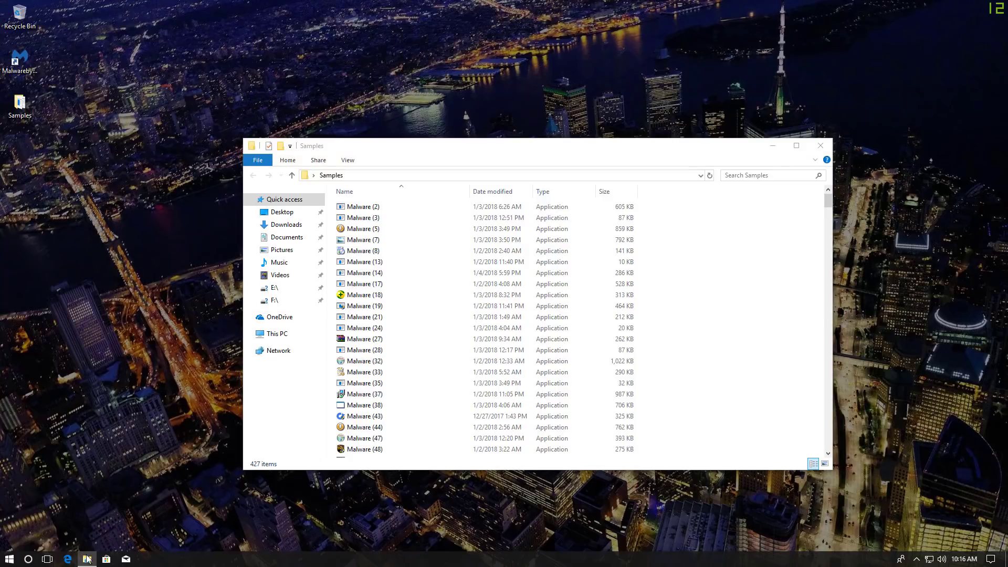
{"action": "left_click", "coordinate": [93, 505]}
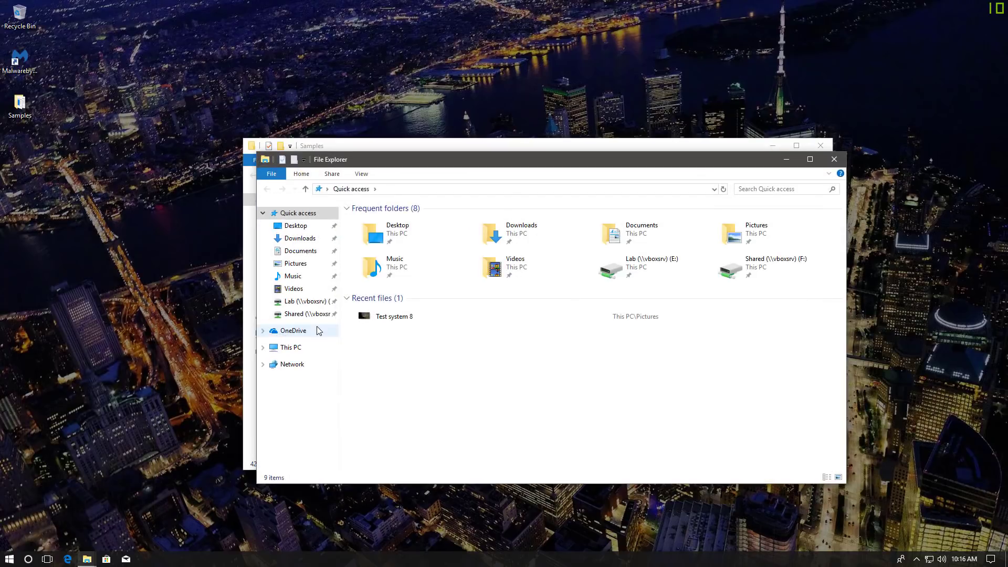
{"action": "left_click", "coordinate": [304, 304]}
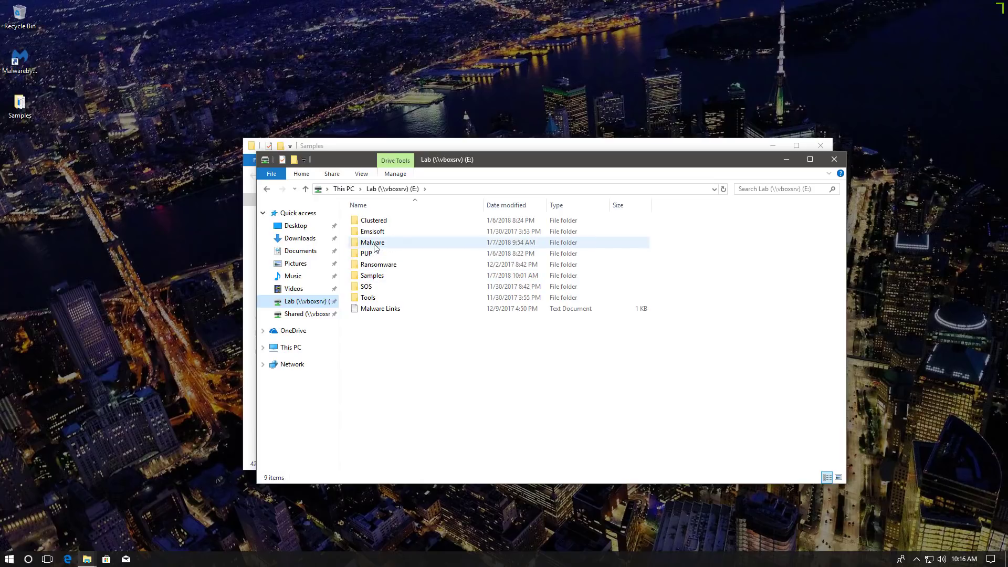
{"action": "double_click", "coordinate": [374, 275]}
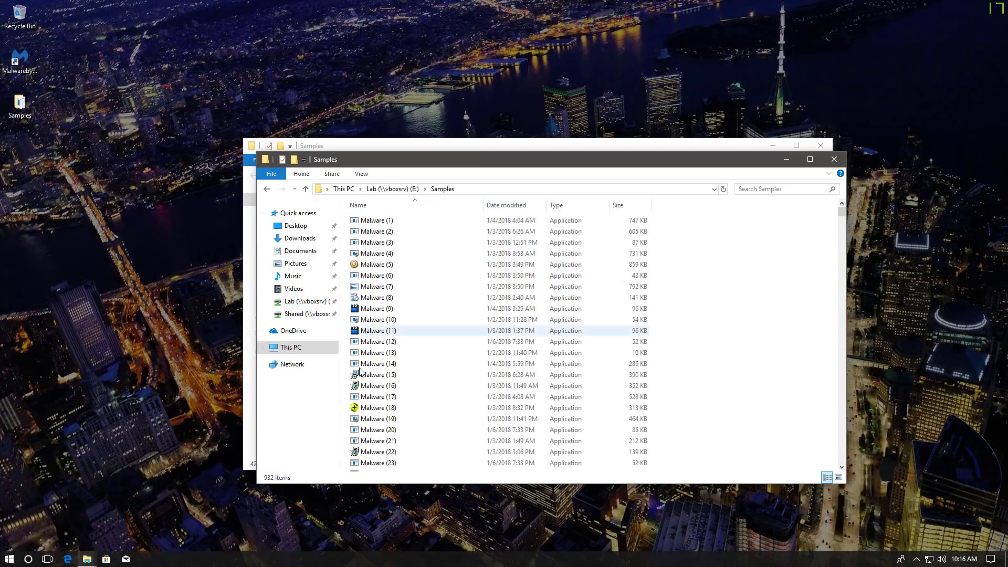
{"action": "left_click", "coordinate": [835, 160]}
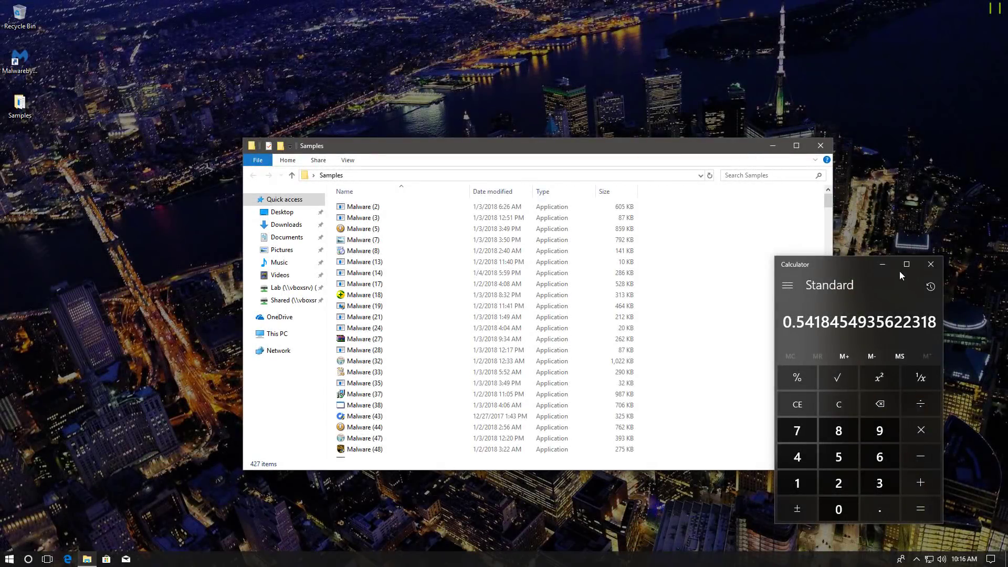
{"action": "left_click", "coordinate": [931, 265]}
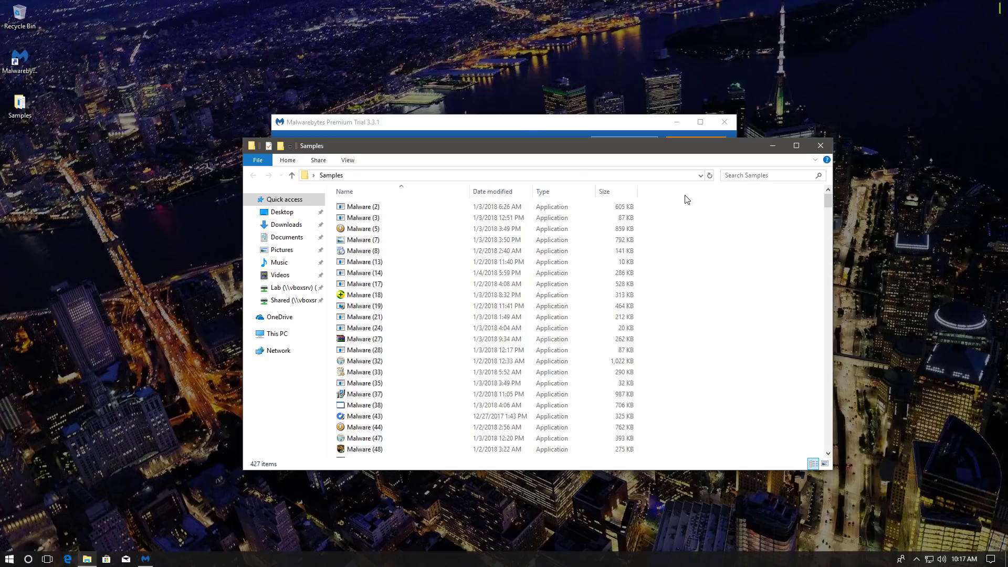
Check the summary of 508 of 510 quarantined, then reopen Malwarebytes from its desktop shortcut.
{"action": "left_click", "coordinate": [527, 134]}
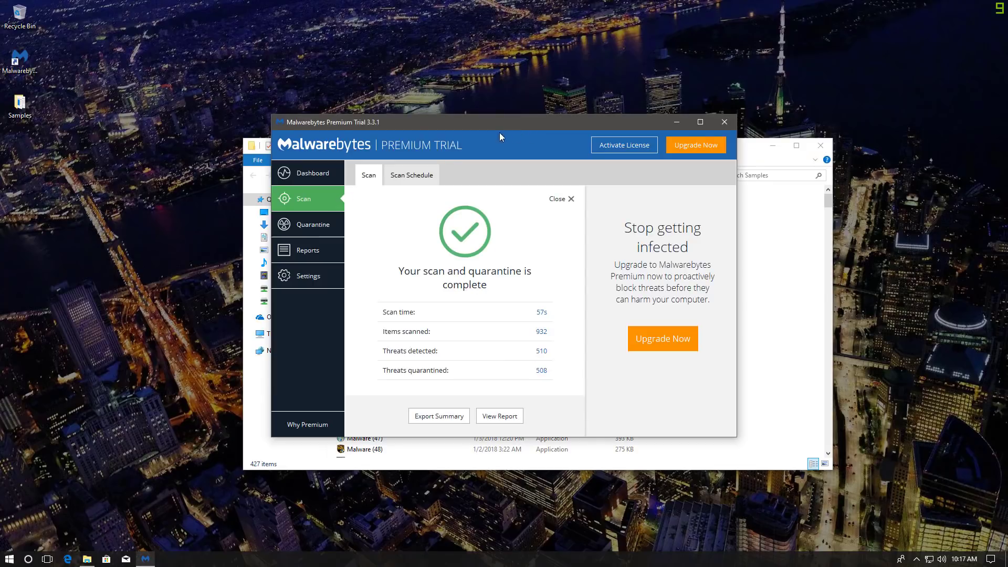
{"action": "left_click", "coordinate": [720, 122]}
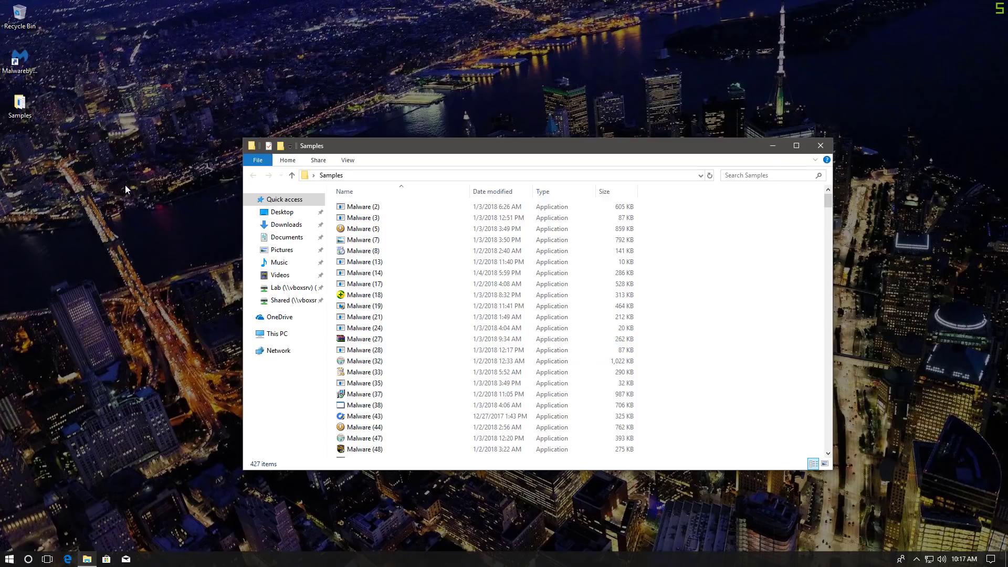
{"action": "left_click", "coordinate": [31, 73]}
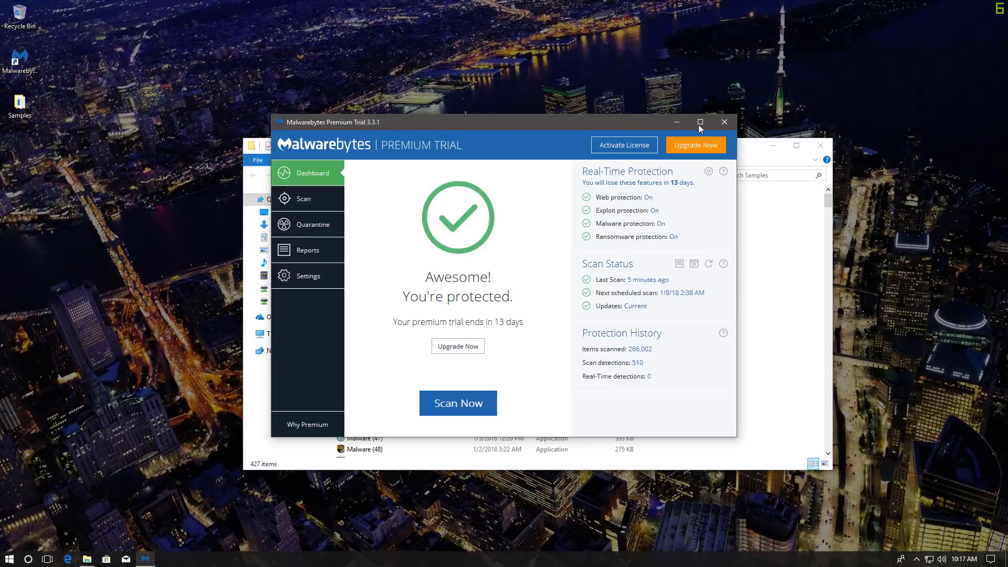
Run the Malware (7), (13), (21) and (33) samples from the Samples folder.
{"action": "left_click", "coordinate": [724, 122]}
{"action": "double_click", "coordinate": [362, 240]}
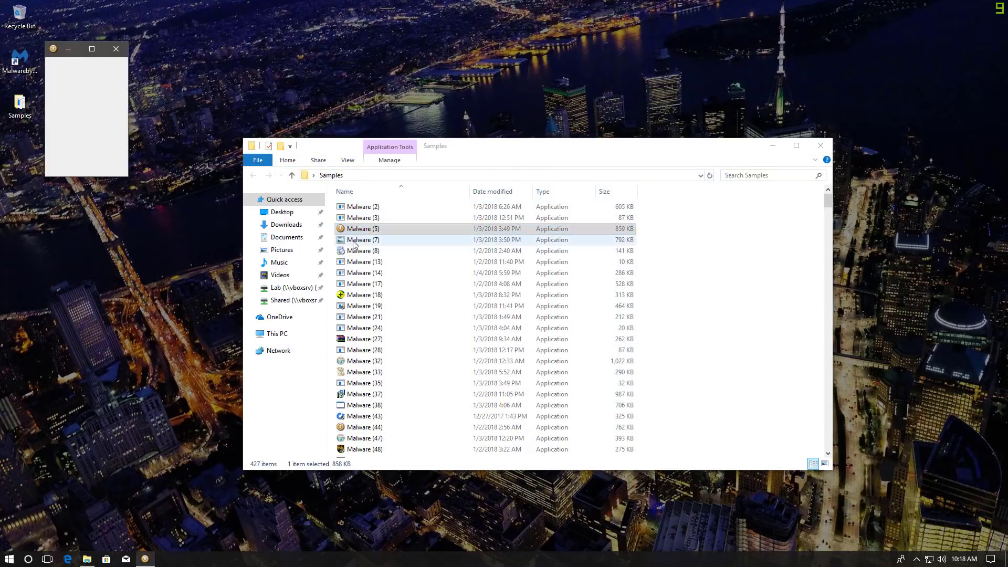
{"action": "double_click", "coordinate": [368, 261]}
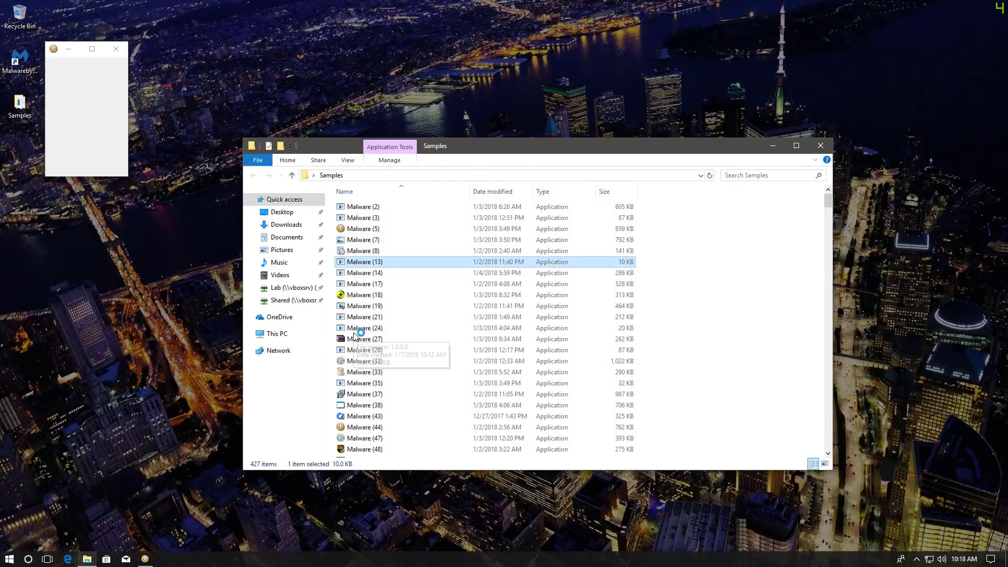
{"action": "left_click", "coordinate": [538, 394]}
{"action": "left_click", "coordinate": [381, 295]}
{"action": "double_click", "coordinate": [391, 316]}
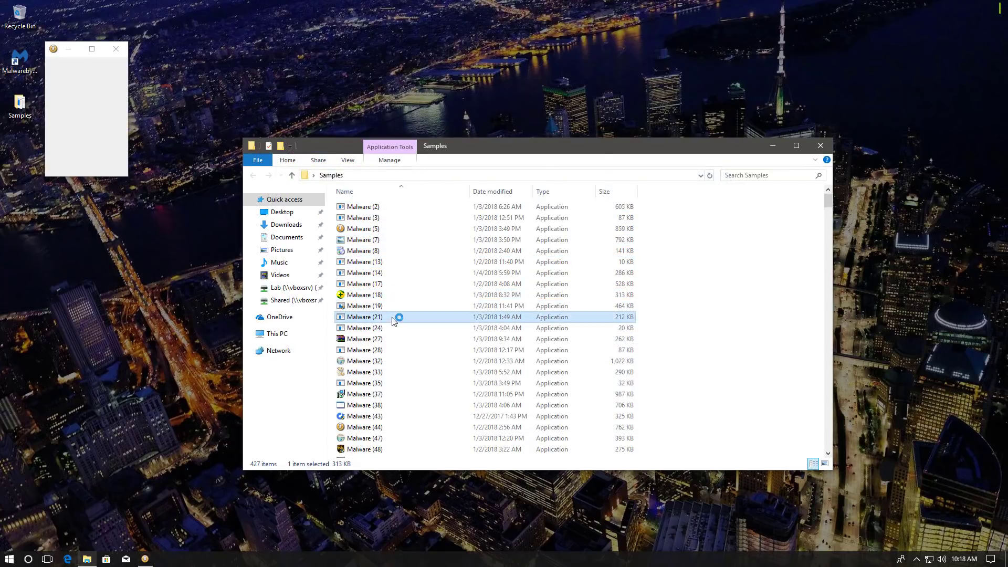
{"action": "left_click", "coordinate": [362, 350]}
{"action": "left_click", "coordinate": [367, 361]}
{"action": "double_click", "coordinate": [375, 372]}
Run Malware (44) and (58), dismissing the block notice and letting the Internet Optimizer installer start.
{"action": "scroll", "coordinate": [381, 373], "scroll_direction": "down", "scroll_amount": 2}
{"action": "left_click", "coordinate": [375, 363]}
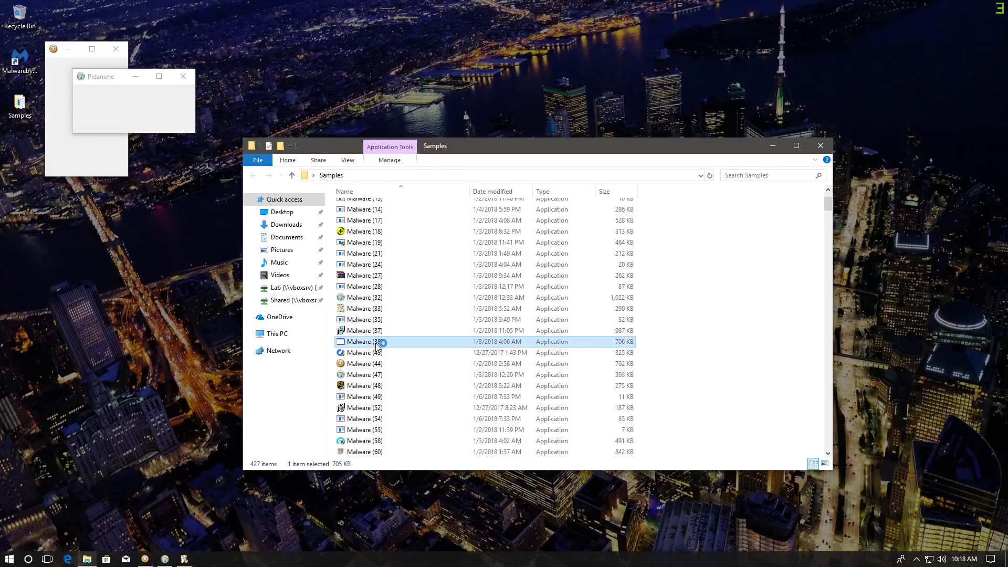
{"action": "double_click", "coordinate": [375, 363]}
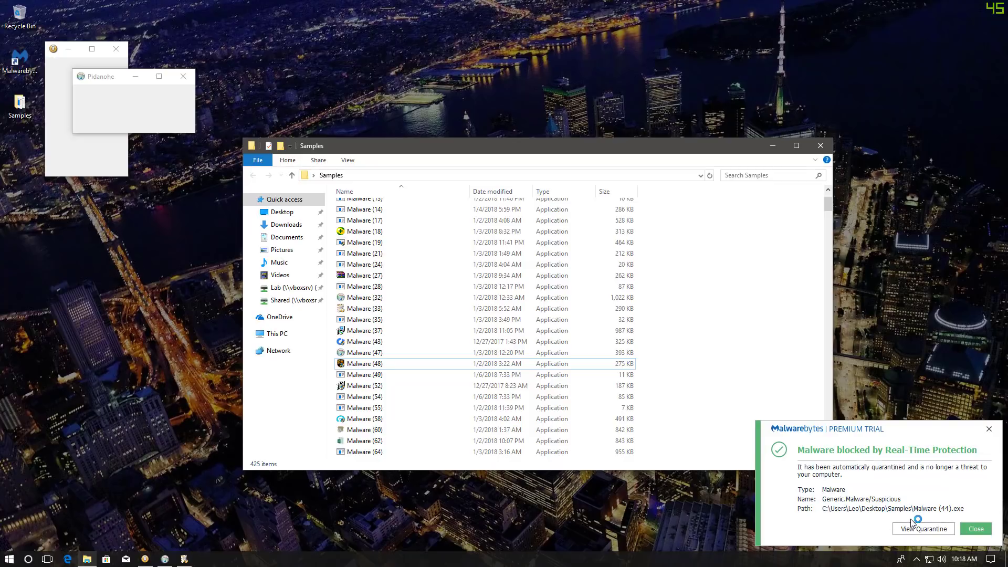
{"action": "left_click", "coordinate": [376, 385]}
{"action": "double_click", "coordinate": [375, 418]}
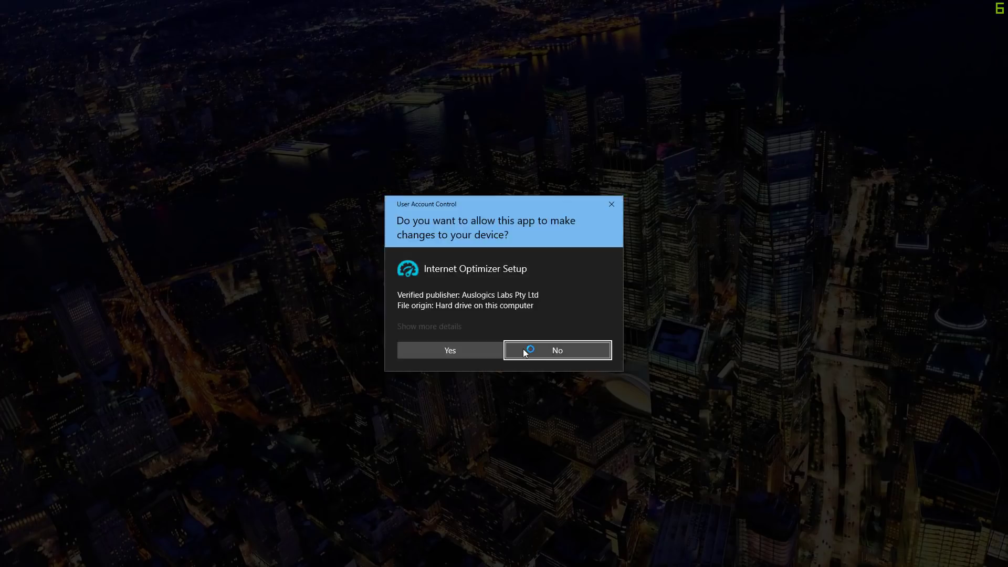
{"action": "left_click", "coordinate": [462, 350]}
{"action": "left_click", "coordinate": [551, 283]}
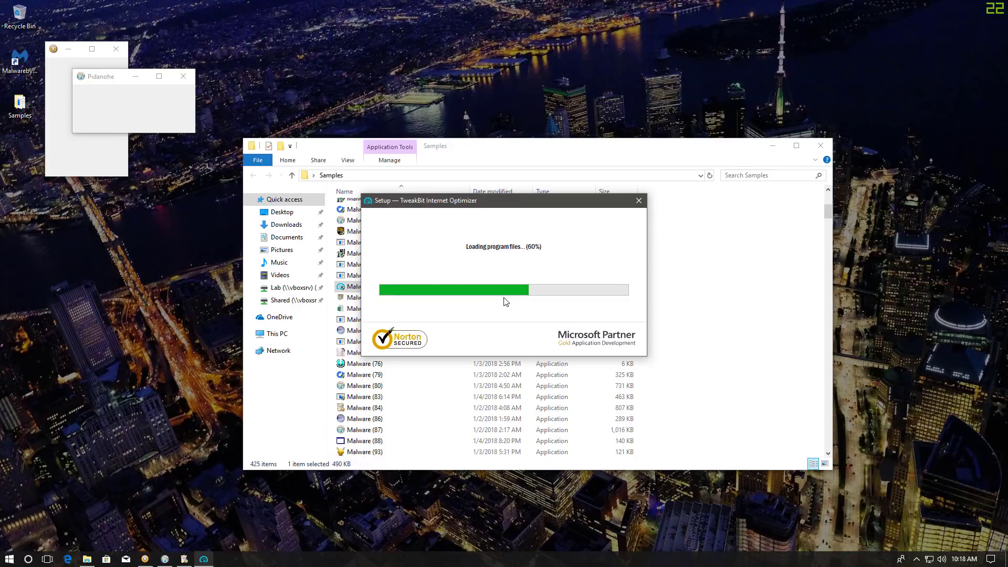
{"action": "left_click_drag", "start_coordinate": [550, 206], "coordinate": [746, 293]}
Run Malware (83), the following samples, and Malware (234).
{"action": "double_click", "coordinate": [396, 397]}
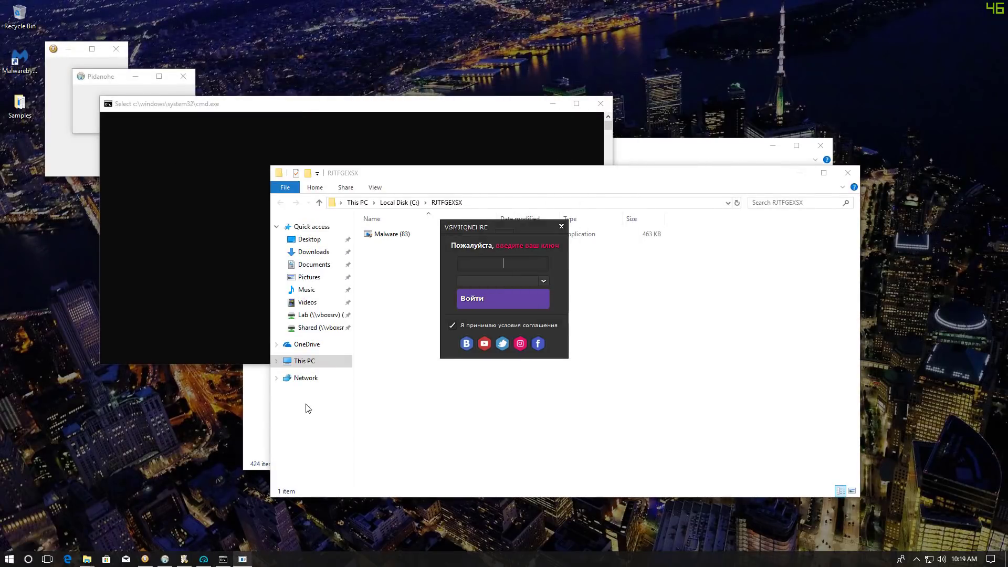
{"action": "left_click", "coordinate": [258, 428]}
{"action": "left_click", "coordinate": [398, 407]}
{"action": "double_click", "coordinate": [370, 375]}
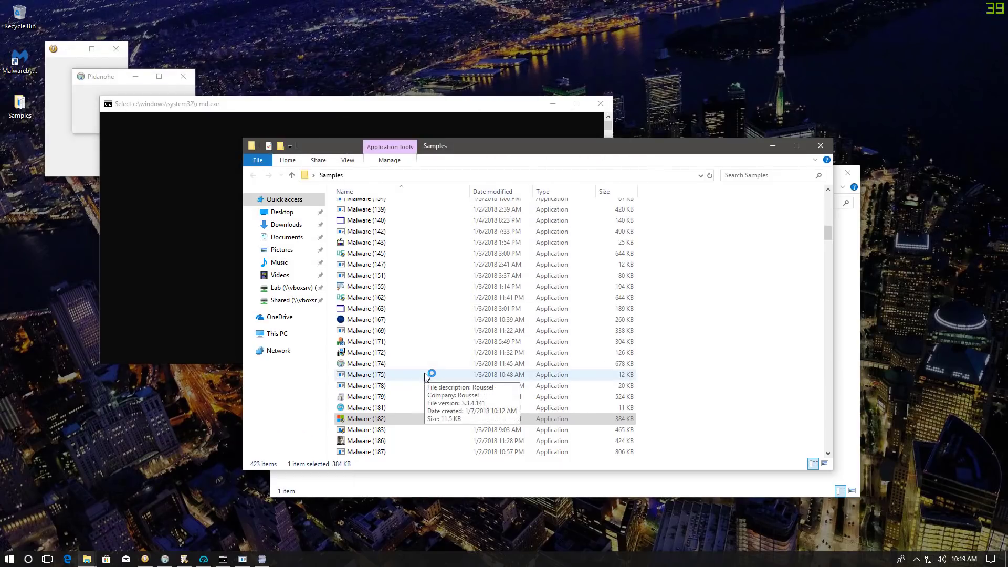
{"action": "scroll", "coordinate": [379, 419], "scroll_direction": "down", "scroll_amount": 6}
{"action": "double_click", "coordinate": [379, 418]}
Run Malware (316) and (471), dismissing website-blocked notices, down to Malware (932).
{"action": "scroll", "coordinate": [379, 419], "scroll_direction": "down", "scroll_amount": 8}
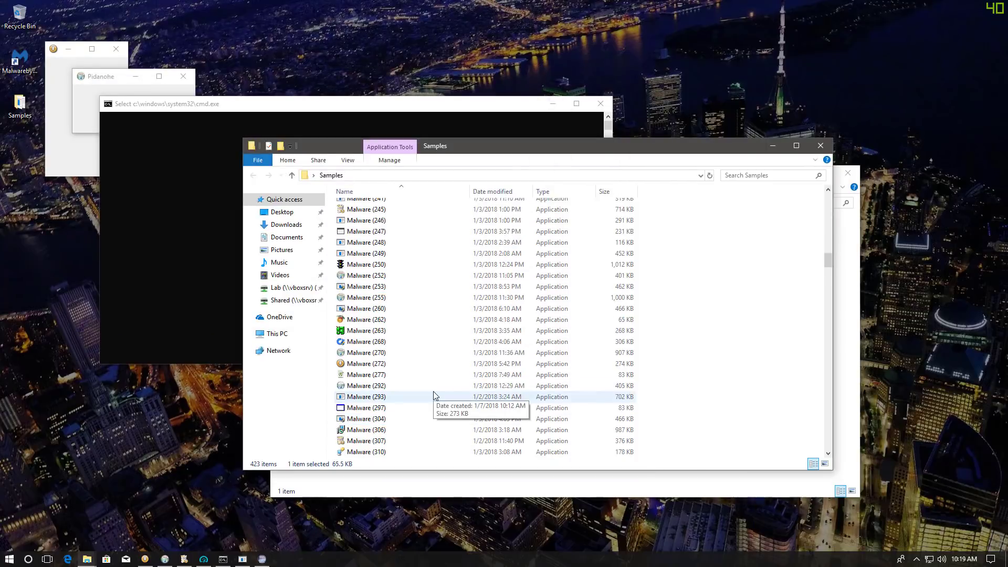
{"action": "scroll", "coordinate": [434, 393], "scroll_direction": "down", "scroll_amount": 3}
{"action": "double_click", "coordinate": [434, 374]}
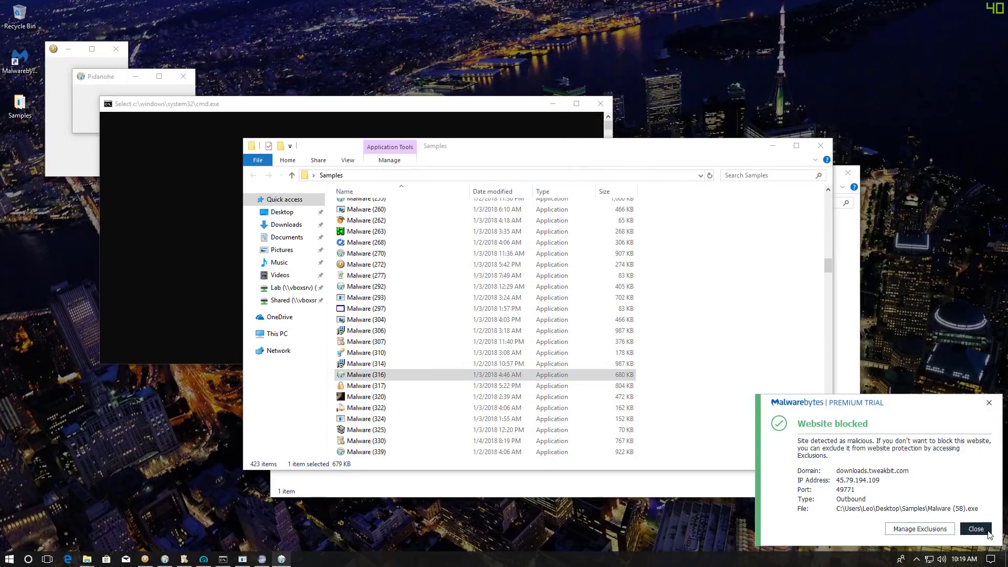
{"action": "left_click", "coordinate": [988, 532]}
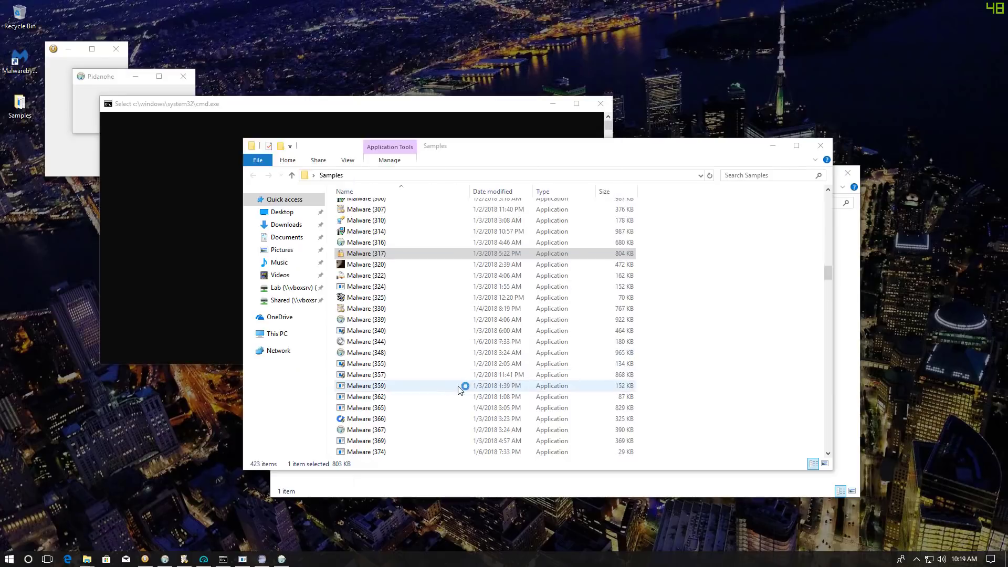
{"action": "double_click", "coordinate": [447, 385]}
{"action": "scroll", "coordinate": [446, 387], "scroll_direction": "down", "scroll_amount": 15}
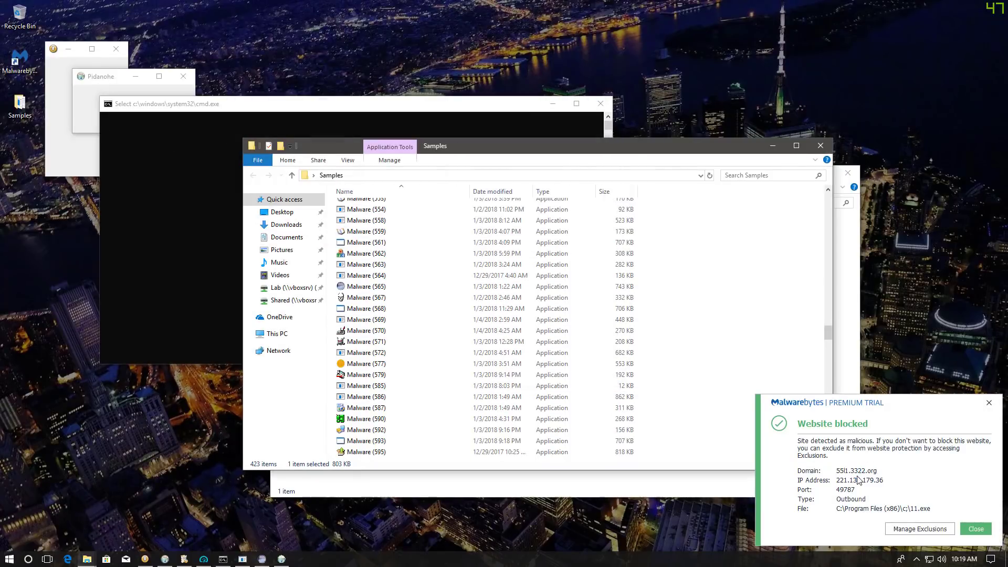
{"action": "scroll", "coordinate": [388, 451], "scroll_direction": "down", "scroll_amount": 5}
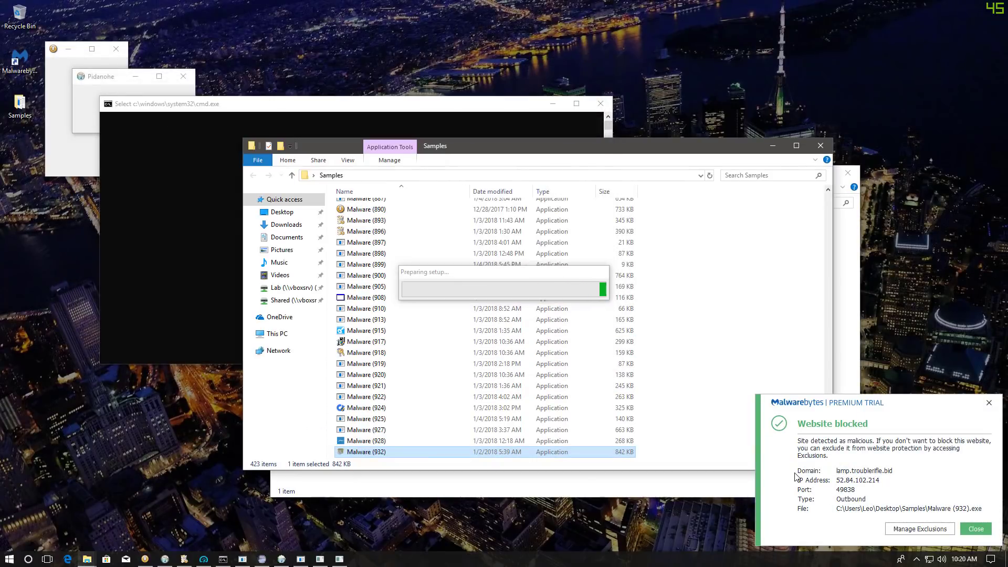
{"action": "left_click", "coordinate": [974, 529]}
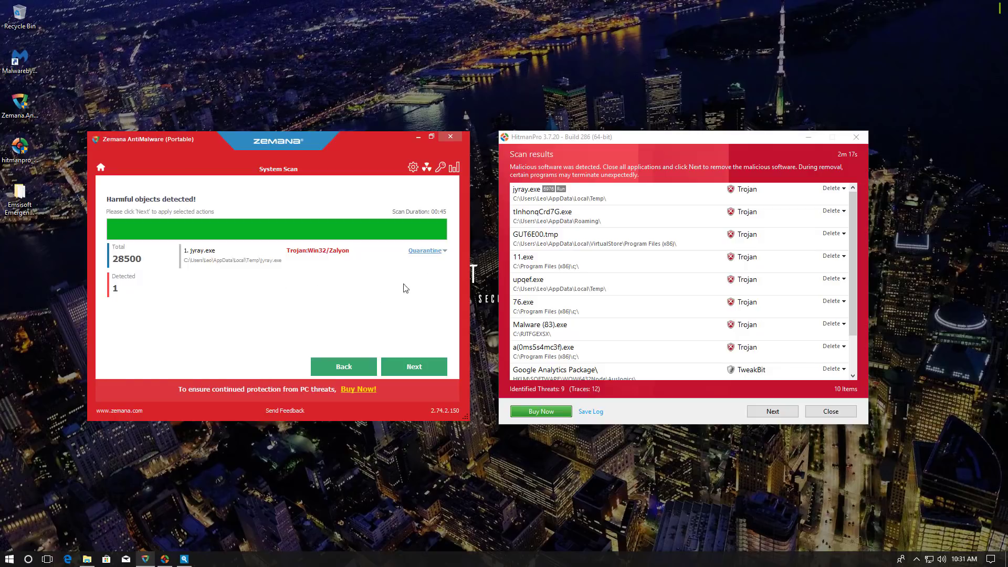
Review HitmanPro's nine detected threats, including the detection names for jyray.exe.
{"action": "left_click", "coordinate": [563, 199]}
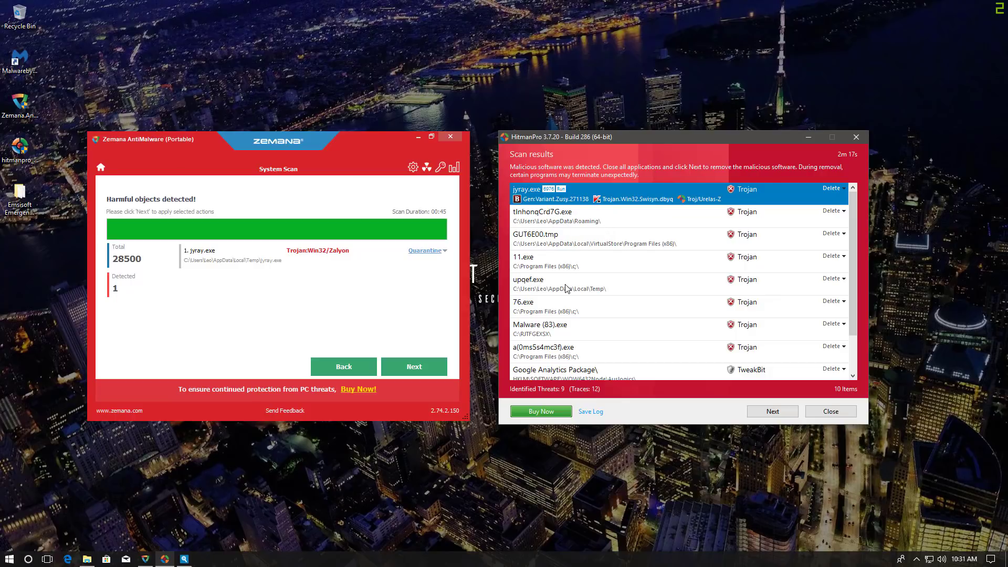
{"action": "scroll", "coordinate": [588, 273], "scroll_direction": "down", "scroll_amount": 2}
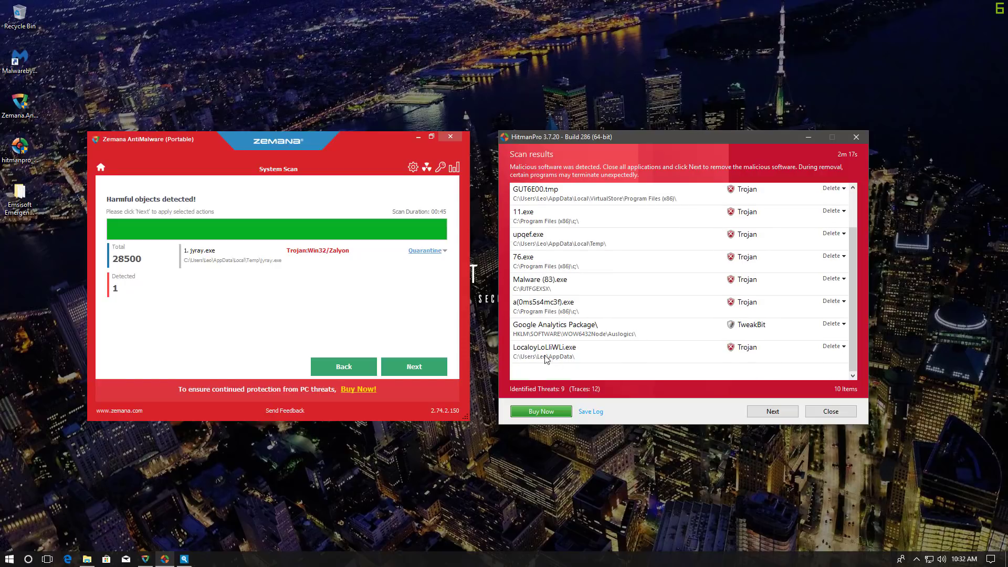
{"action": "scroll", "coordinate": [639, 268], "scroll_direction": "up", "scroll_amount": 2}
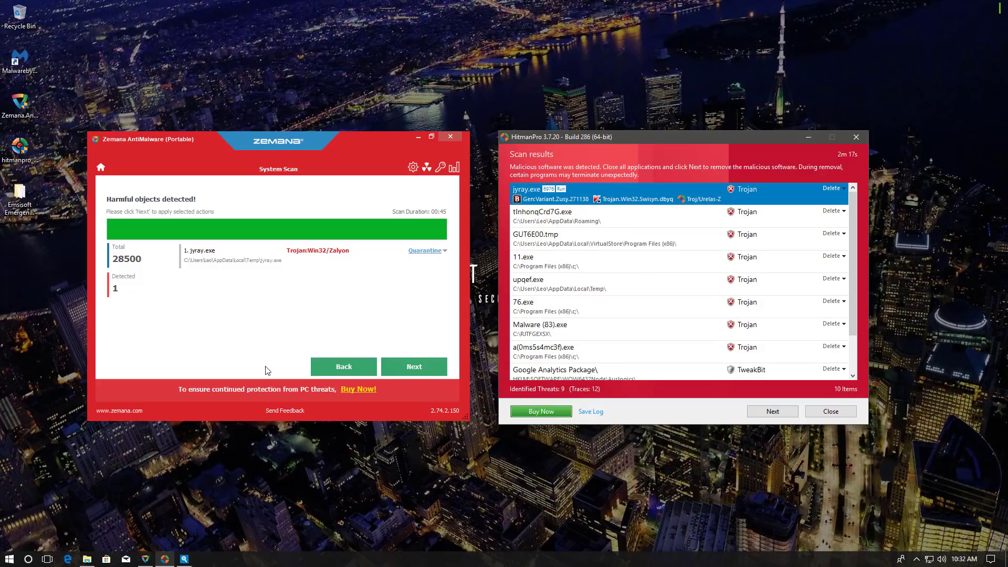
{"action": "left_click", "coordinate": [87, 559]}
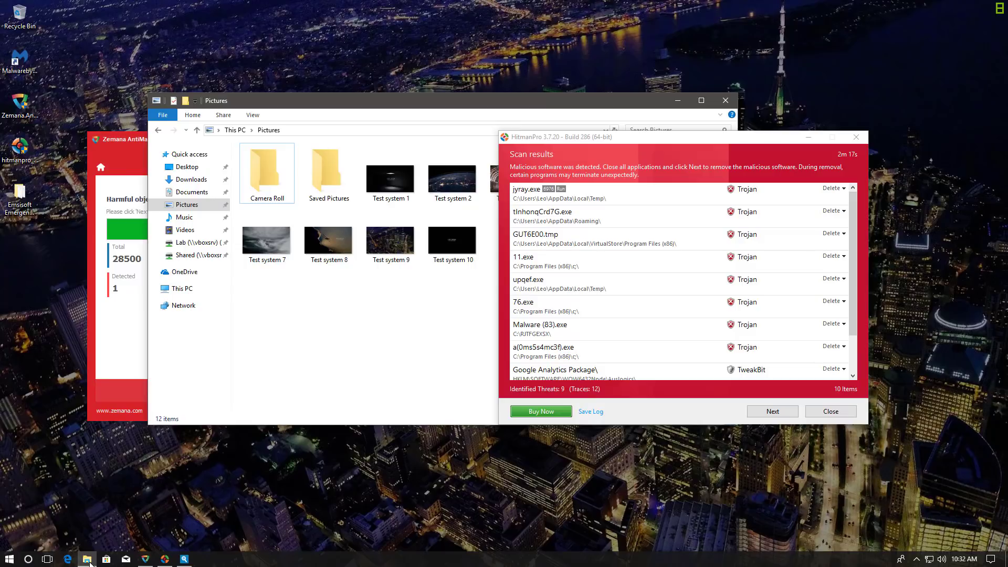
{"action": "left_click", "coordinate": [88, 561]}
Shift the Emsisoft Emergency Kit window left to reveal the risk column for its 33 detections.
{"action": "left_click", "coordinate": [184, 558]}
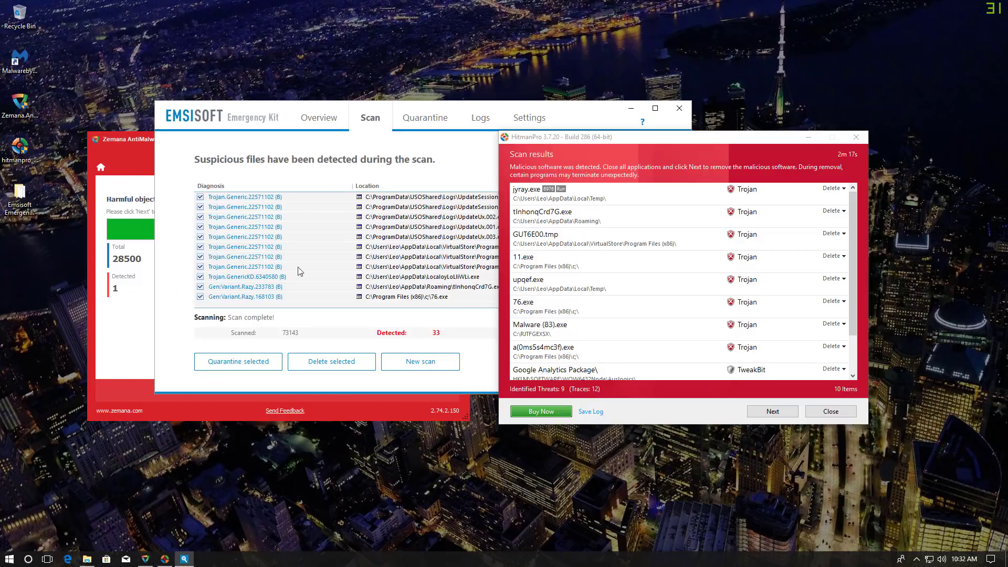
{"action": "left_click_drag", "start_coordinate": [402, 112], "coordinate": [259, 131]}
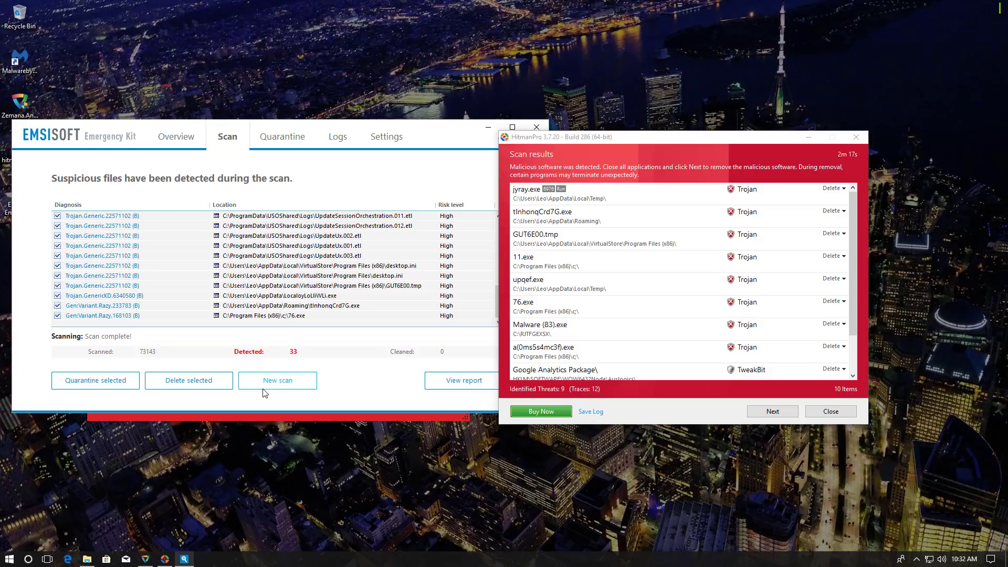
{"action": "scroll", "coordinate": [416, 264], "scroll_direction": "up", "scroll_amount": 5}
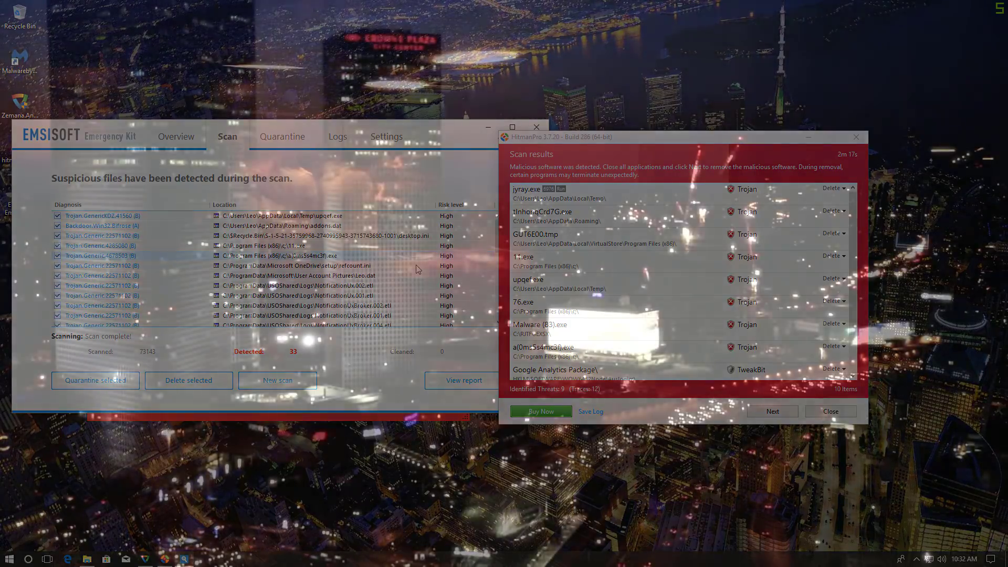